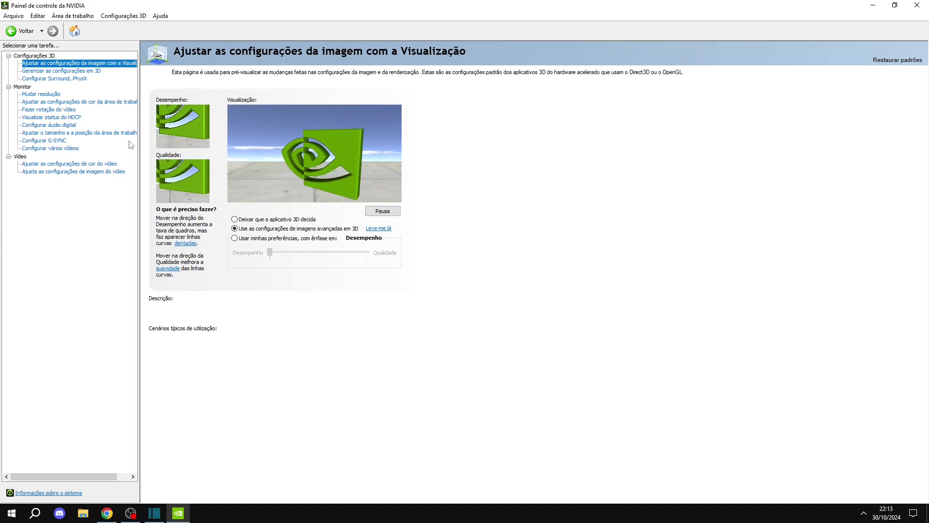
Step: Open the page for managing 3D settings (Gerenciar as configurações em 3D) and restore the maximized window to a smaller size on the desktop
{"action": "left_click", "coordinate": [90, 71]}
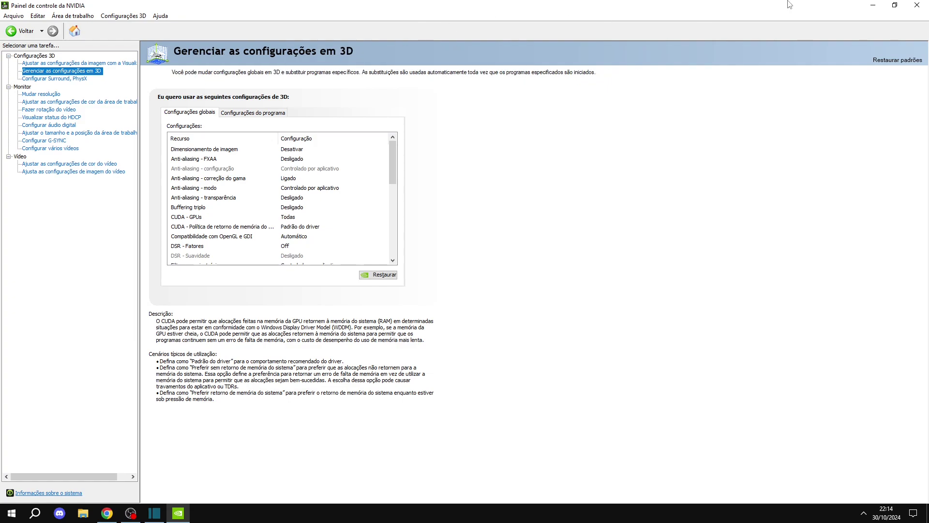
{"action": "left_click", "coordinate": [895, 6]}
{"action": "left_click_drag", "start_coordinate": [410, 88], "coordinate": [317, 51]}
{"action": "left_click_drag", "start_coordinate": [667, 410], "coordinate": [873, 489]}
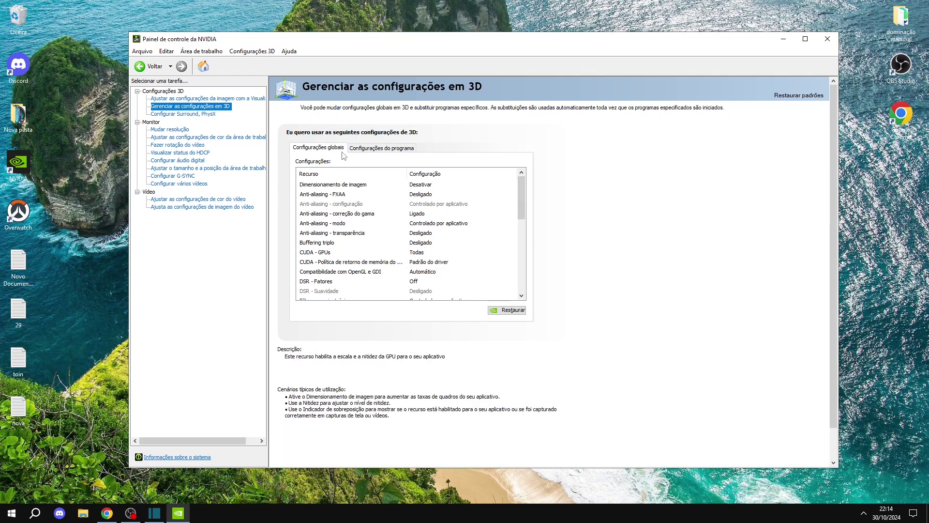
Step: Check the global Dimensionamento de imagem options and keep Desativar selected
{"action": "left_click", "coordinate": [437, 186]}
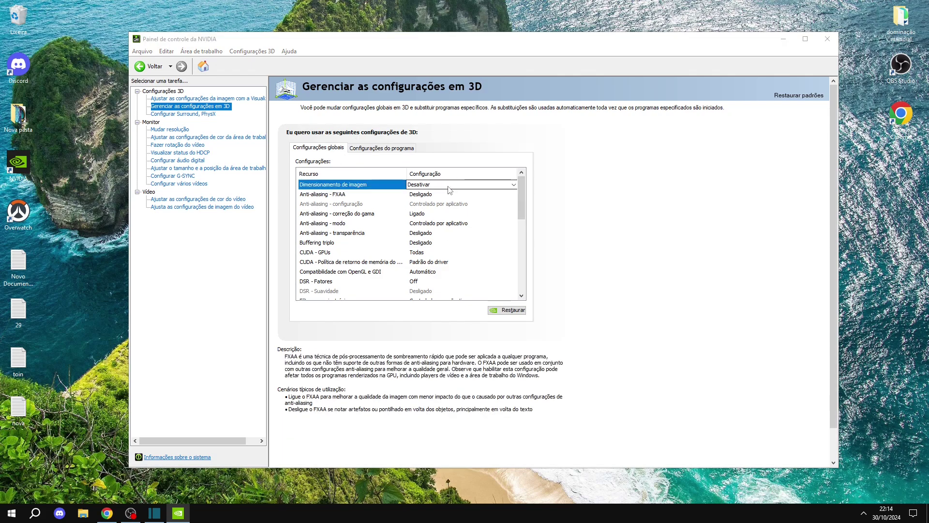
{"action": "left_click", "coordinate": [444, 188]}
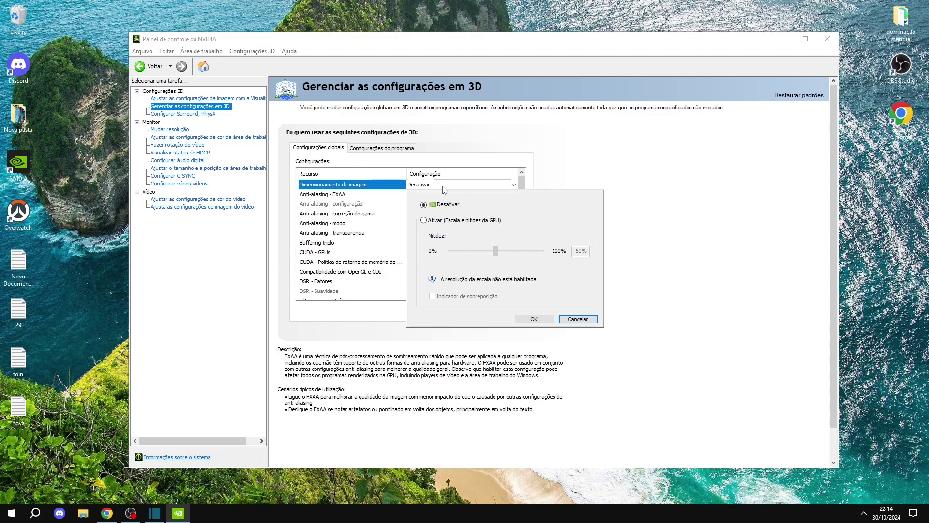
{"action": "left_click", "coordinate": [446, 186]}
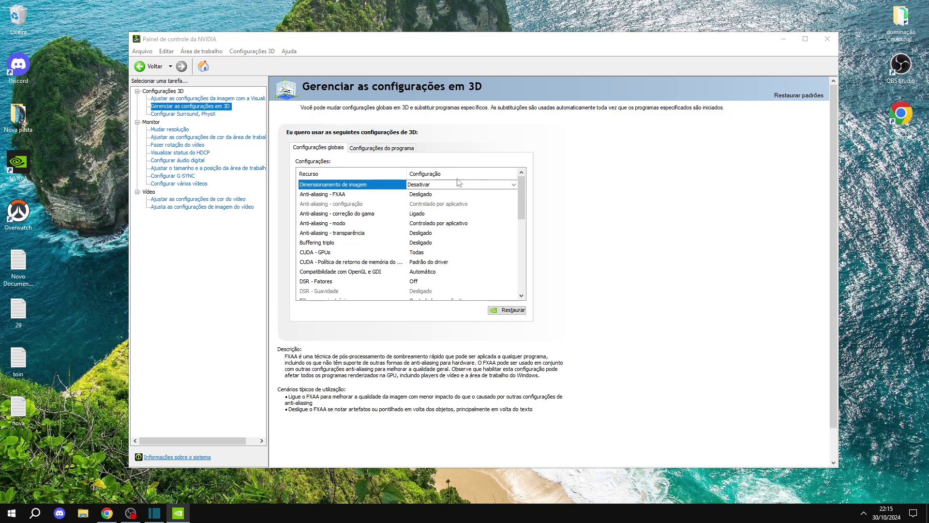
{"action": "left_click", "coordinate": [459, 184]}
{"action": "left_click", "coordinate": [437, 186]}
Step: Set Anti-aliasing - correção do gama to Desligado and keep Anti-aliasing - modo at Controlado por aplicativo
{"action": "left_click", "coordinate": [428, 214]}
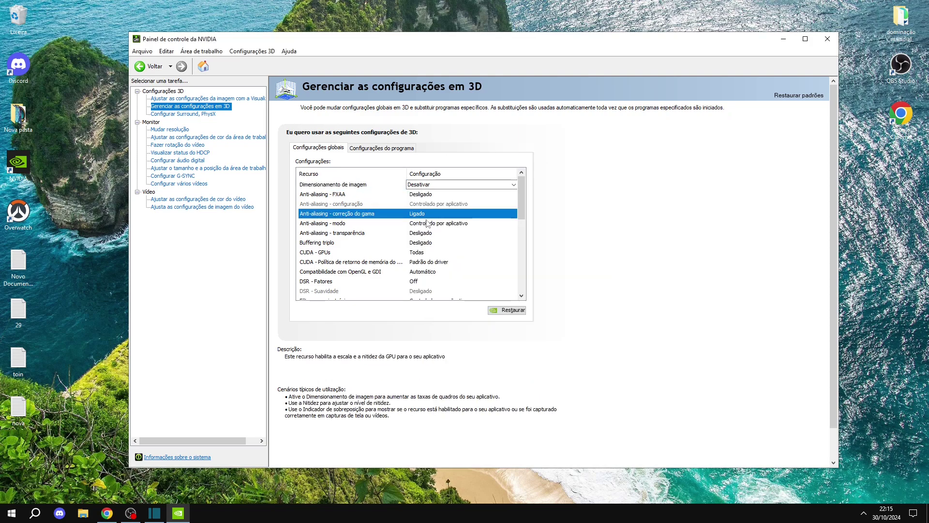
{"action": "left_click", "coordinate": [429, 214]}
{"action": "left_click", "coordinate": [427, 223]}
{"action": "left_click", "coordinate": [391, 224]}
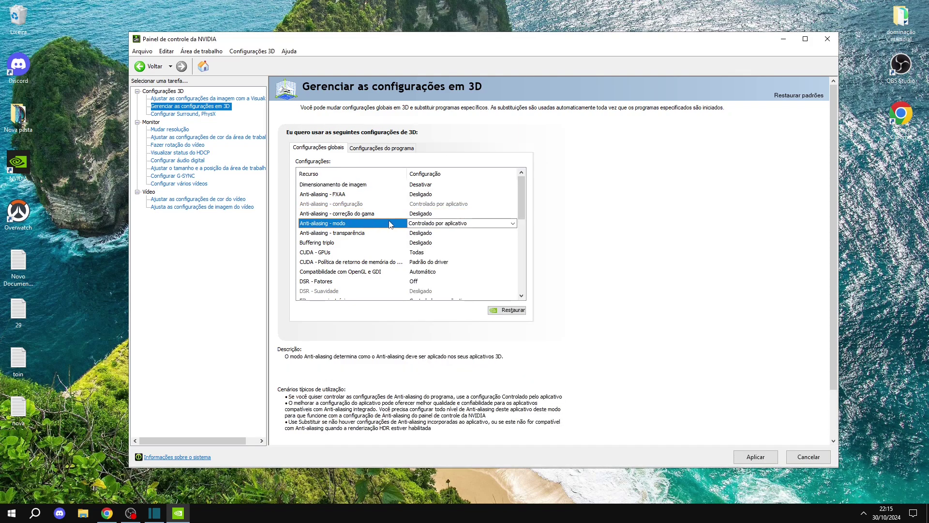
{"action": "left_click", "coordinate": [431, 223]}
{"action": "left_click", "coordinate": [443, 232]}
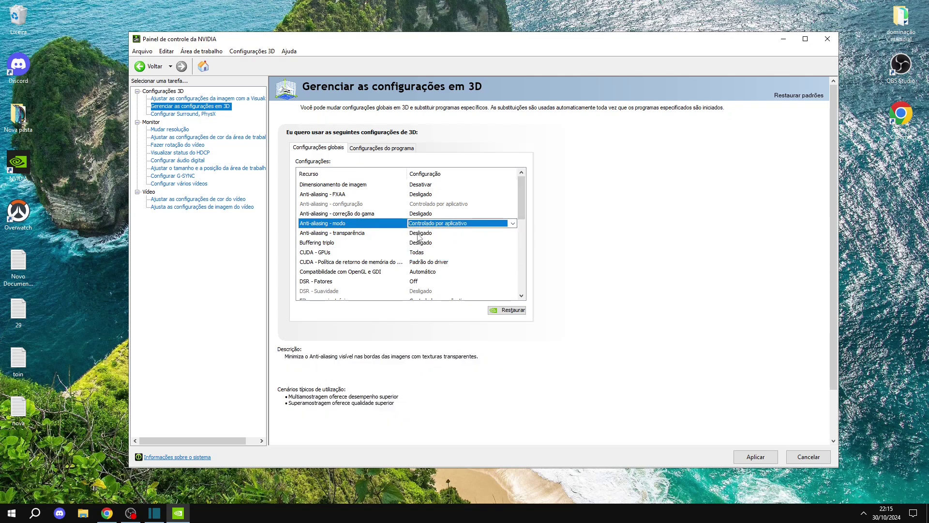
Step: Set Filtragem anisotrópica to Desligado in the global 3D settings
{"action": "scroll", "coordinate": [416, 237], "scroll_direction": "down", "scroll_amount": 2}
{"action": "left_click", "coordinate": [436, 243]}
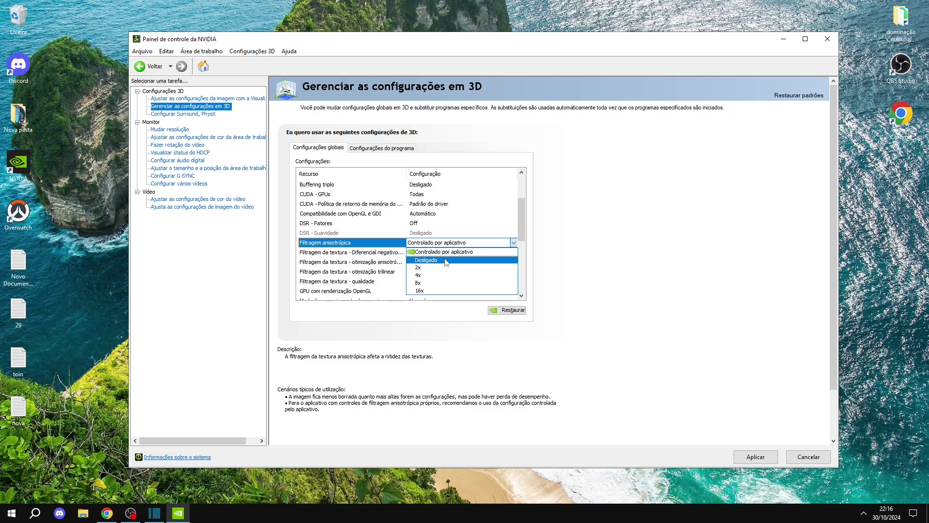
{"action": "left_click", "coordinate": [517, 228]}
{"action": "scroll", "coordinate": [517, 228], "scroll_direction": "up", "scroll_amount": 2}
{"action": "scroll", "coordinate": [416, 244], "scroll_direction": "down", "scroll_amount": 3}
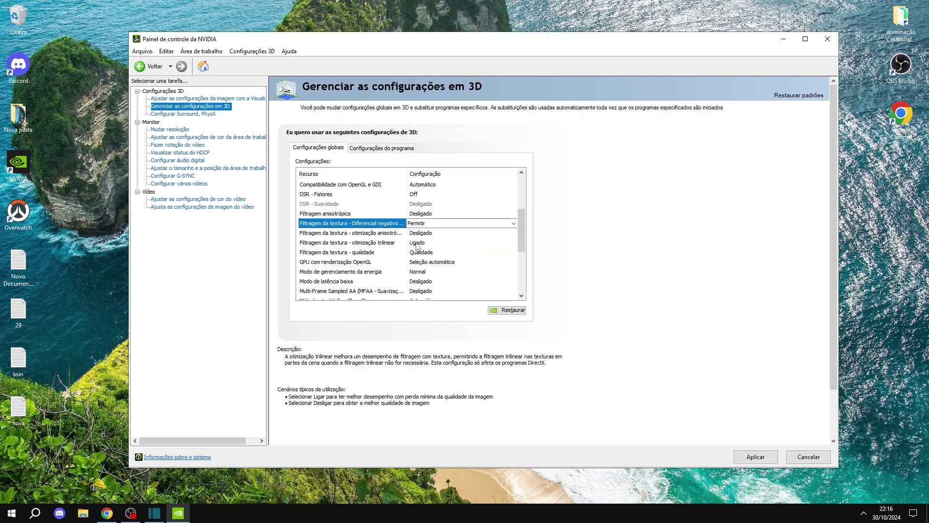
Step: Set the texture filtering trilinear optimization to Desligado and the texture filtering quality to Alto desempenho
{"action": "left_click", "coordinate": [421, 243]}
{"action": "left_click", "coordinate": [426, 261]}
{"action": "scroll", "coordinate": [429, 261], "scroll_direction": "up", "scroll_amount": 3}
{"action": "scroll", "coordinate": [428, 261], "scroll_direction": "down", "scroll_amount": 3}
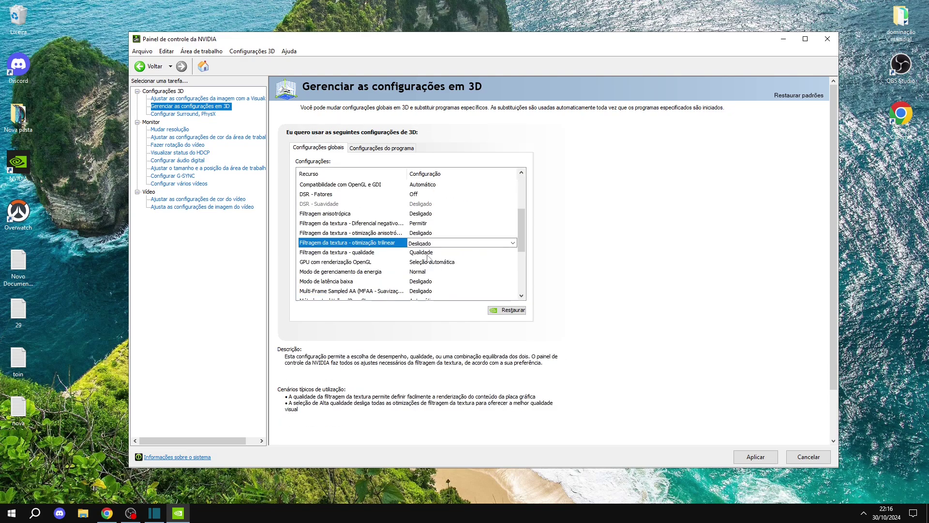
{"action": "left_click", "coordinate": [428, 252]}
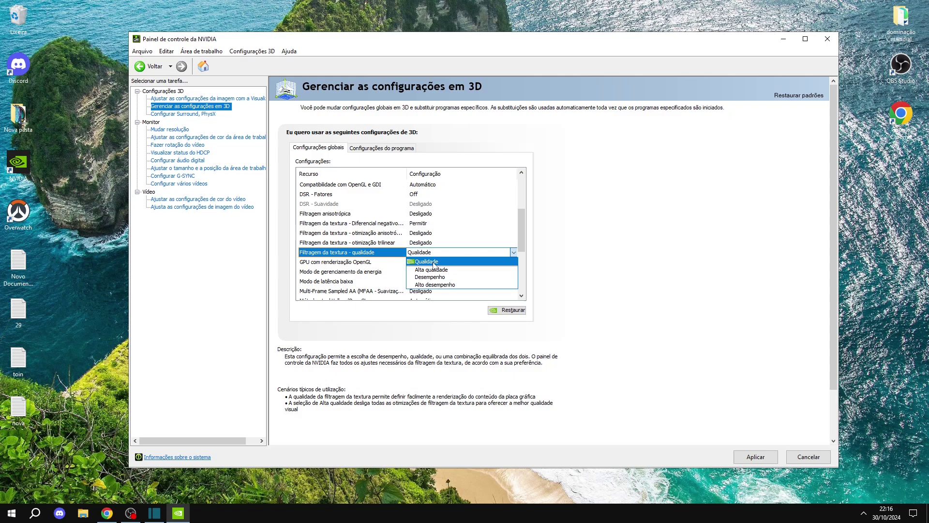
{"action": "left_click", "coordinate": [425, 286]}
Step: Set Modo de gerenciamento da energia to Preferência por desempenho máximo and Modo de latência baixa to Ultra
{"action": "scroll", "coordinate": [426, 271], "scroll_direction": "down", "scroll_amount": 2}
{"action": "left_click", "coordinate": [438, 253]}
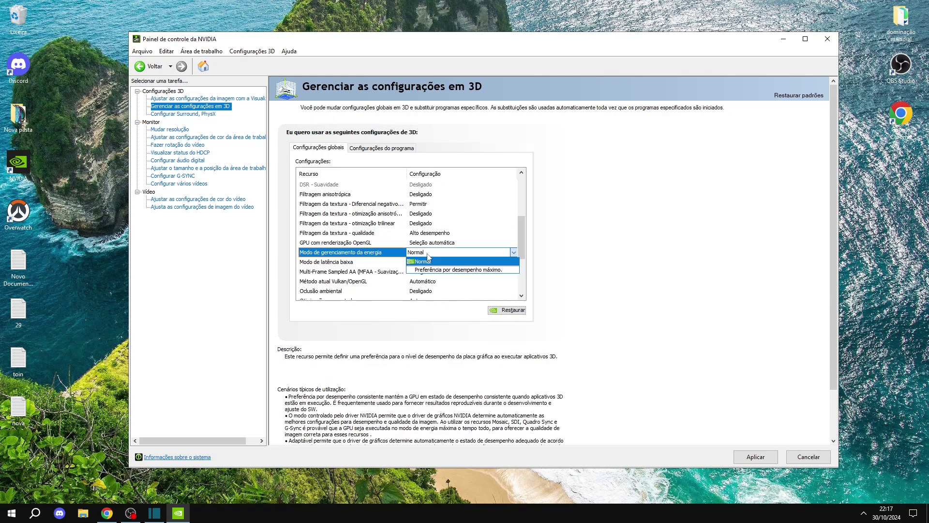
{"action": "left_click", "coordinate": [447, 271]}
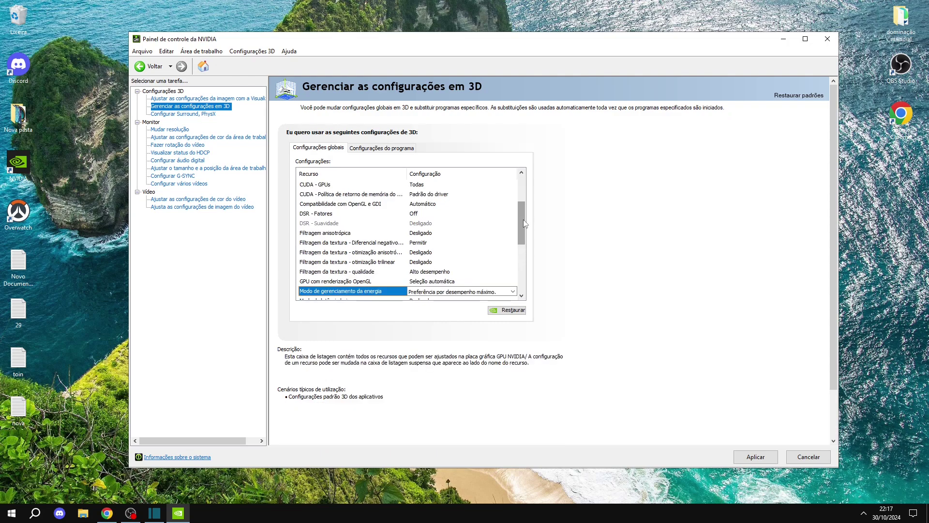
{"action": "scroll", "coordinate": [414, 254], "scroll_direction": "down", "scroll_amount": 2}
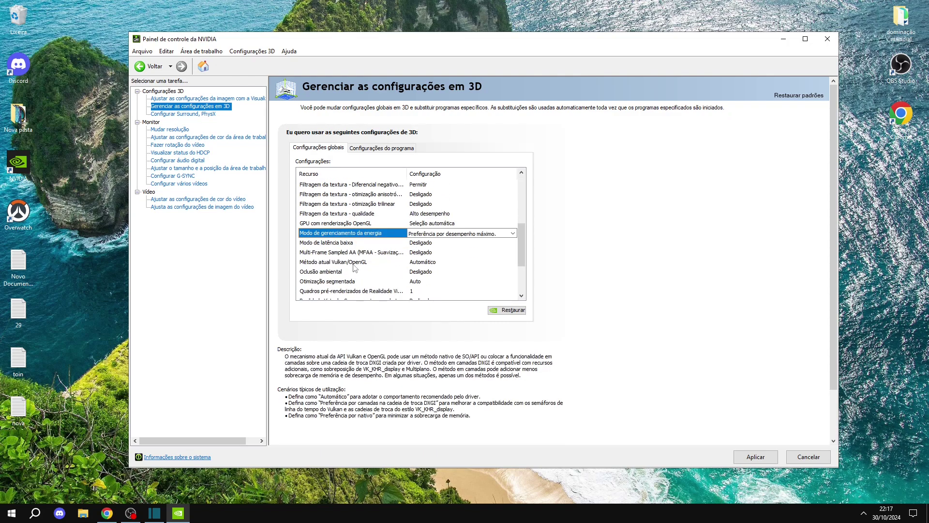
{"action": "left_click", "coordinate": [418, 243]}
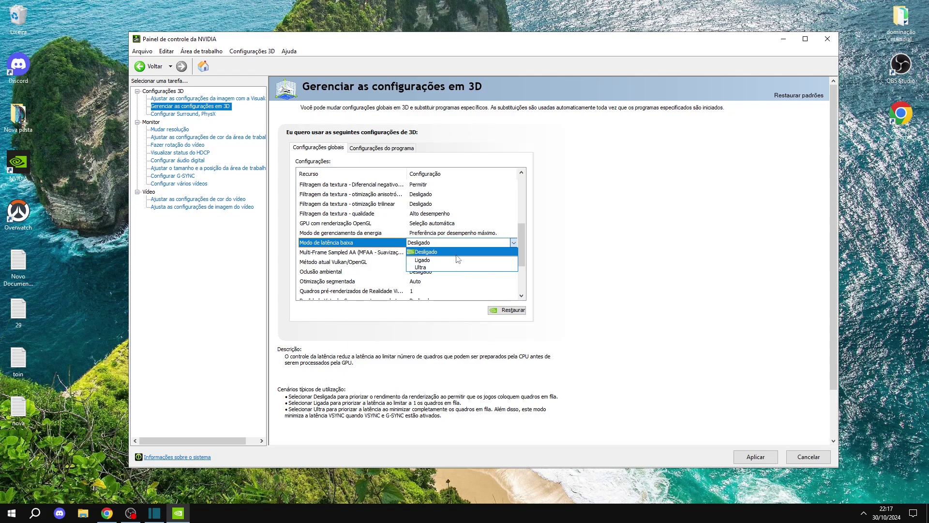
{"action": "left_click", "coordinate": [420, 267]}
Step: Check the Otimização segmentada options and keep Auto selected
{"action": "scroll", "coordinate": [436, 252], "scroll_direction": "down", "scroll_amount": 2}
{"action": "left_click", "coordinate": [425, 242]}
{"action": "left_click", "coordinate": [413, 245]}
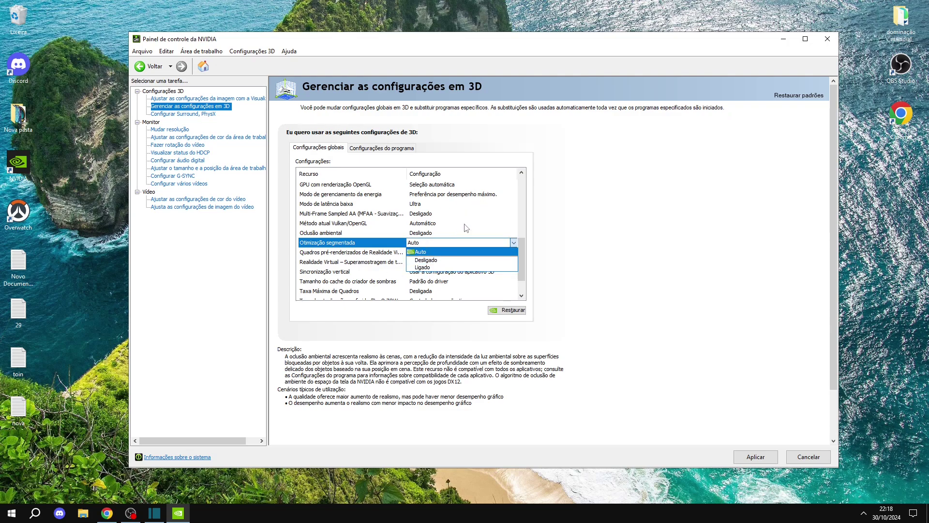
{"action": "left_click", "coordinate": [472, 242]}
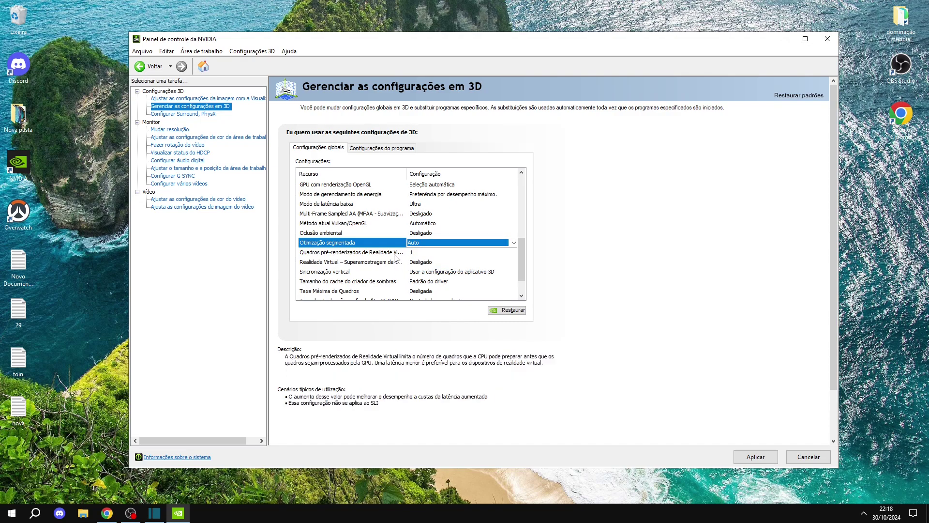
Step: Set Sincronização vertical to Desligado in the global 3D settings
{"action": "left_click", "coordinate": [436, 262]}
{"action": "left_click", "coordinate": [439, 274]}
{"action": "left_click", "coordinate": [556, 260]}
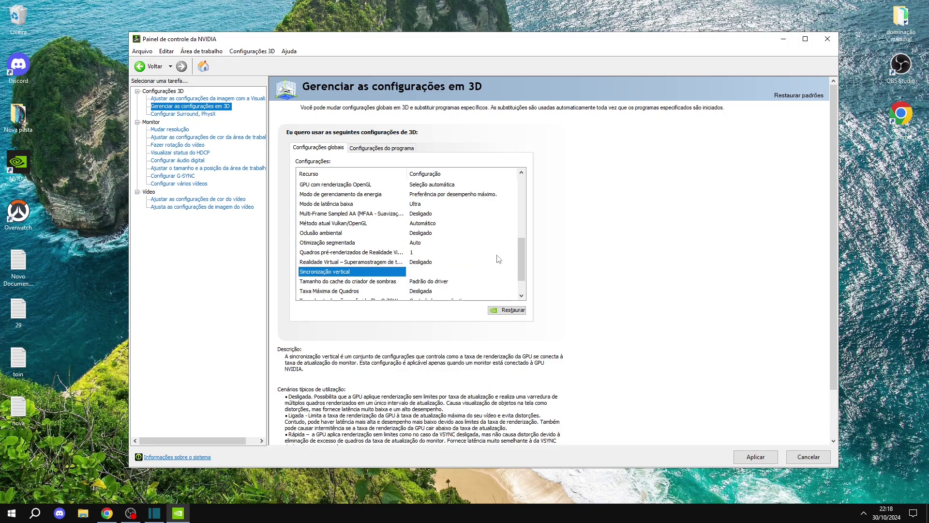
{"action": "scroll", "coordinate": [528, 260], "scroll_direction": "up", "scroll_amount": 7}
{"action": "scroll", "coordinate": [529, 260], "scroll_direction": "down", "scroll_amount": 7}
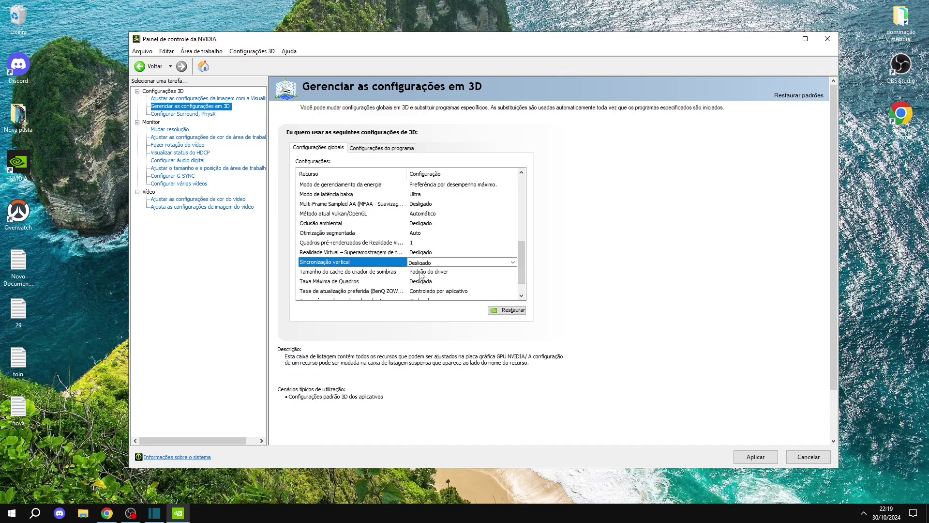
Step: Set the shader cache size (Tamanho do cache do criador de sombras) to 10 GB
{"action": "left_click", "coordinate": [460, 272]}
{"action": "left_click", "coordinate": [514, 271]}
{"action": "left_click", "coordinate": [431, 336]}
{"action": "scroll", "coordinate": [498, 263], "scroll_direction": "up", "scroll_amount": 4}
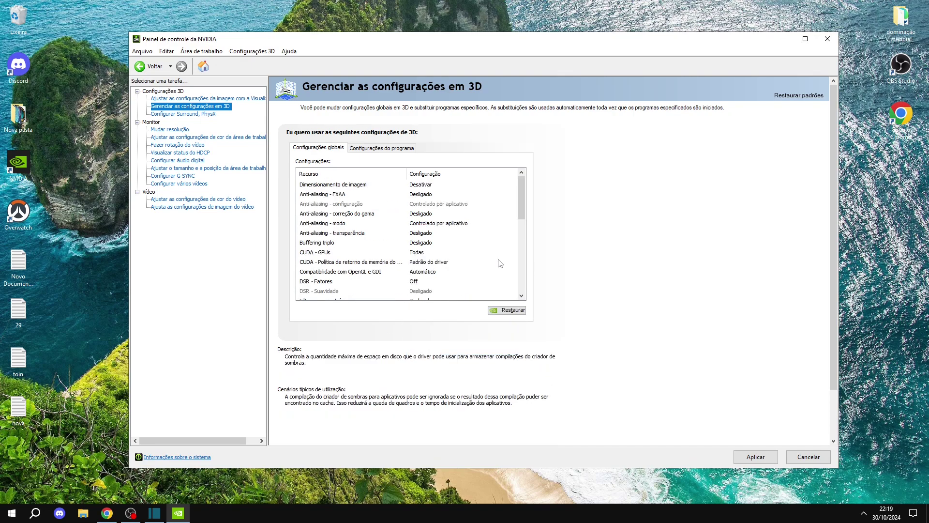
{"action": "scroll", "coordinate": [508, 262], "scroll_direction": "down", "scroll_amount": 4}
Step: Set the monitor's preferred refresh rate (Taxa de atualização preferida) to A maior disponível
{"action": "scroll", "coordinate": [520, 255], "scroll_direction": "down", "scroll_amount": 1}
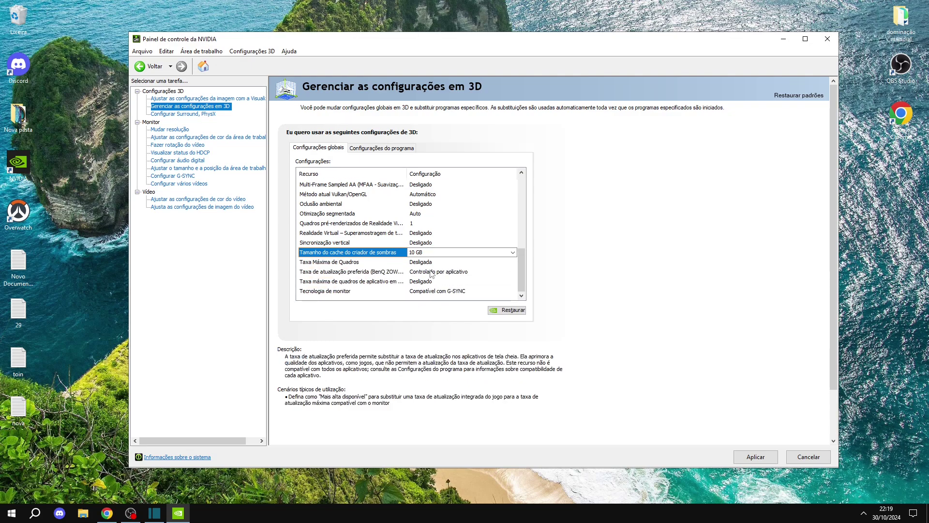
{"action": "left_click", "coordinate": [432, 274]}
{"action": "left_click", "coordinate": [513, 272]}
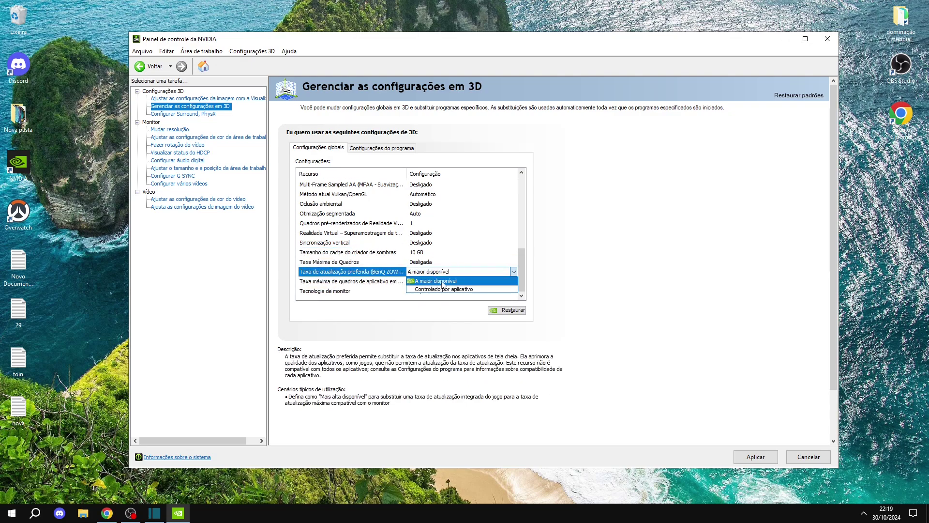
{"action": "left_click", "coordinate": [511, 283]}
Step: Set Tecnologia de monitor to Taxa de atualização fixa
{"action": "scroll", "coordinate": [513, 271], "scroll_direction": "down", "scroll_amount": 1}
{"action": "left_click", "coordinate": [460, 291]}
{"action": "left_click", "coordinate": [514, 291]}
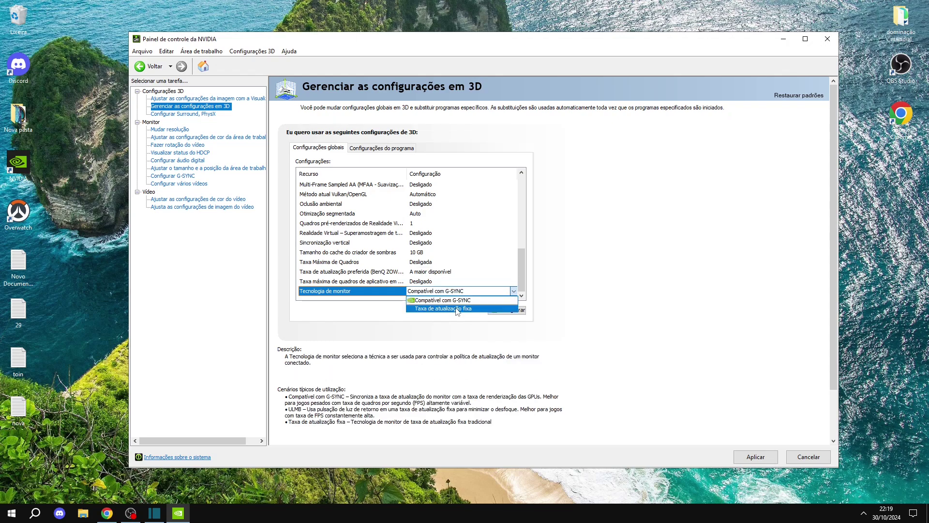
{"action": "left_click", "coordinate": [457, 309]}
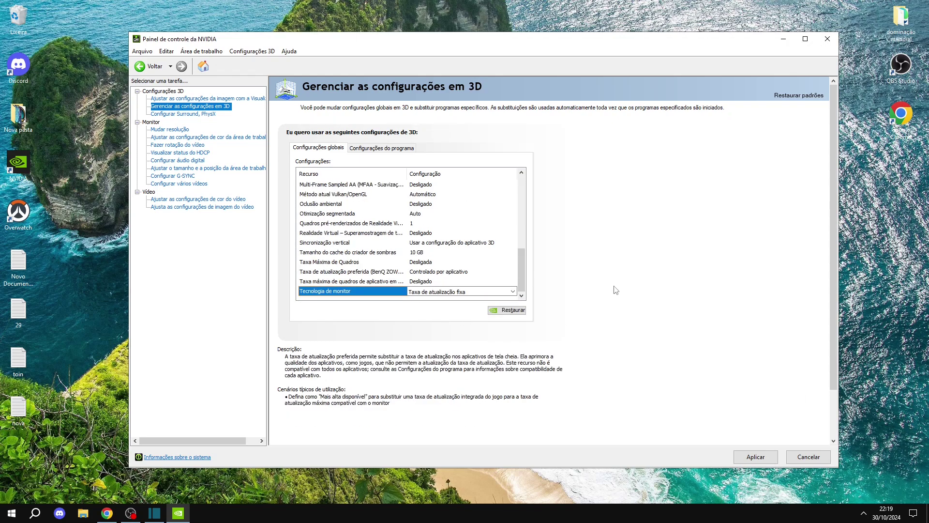
Step: Select NVIDIA GeForce RTX 3060 Ti as the PhysX processor in the Surround and PhysX configuration
{"action": "left_click", "coordinate": [183, 114]}
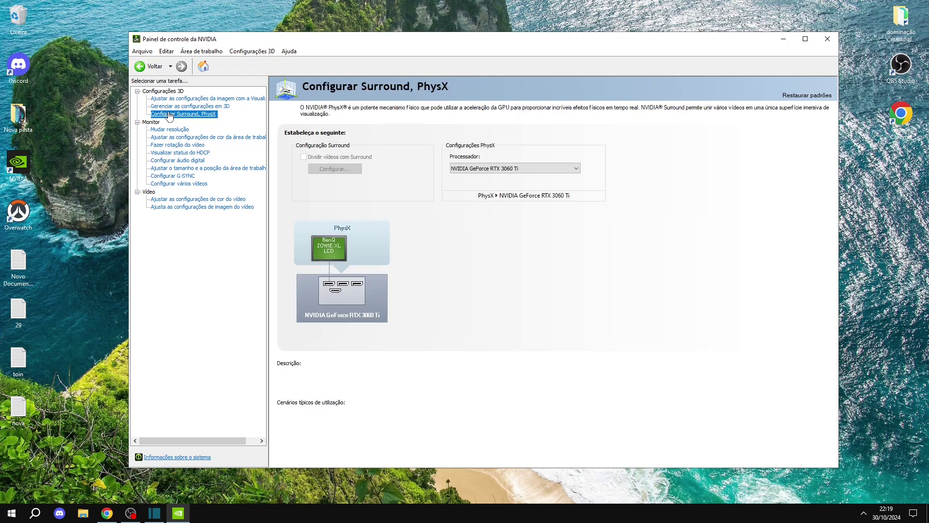
{"action": "left_click", "coordinate": [532, 168]}
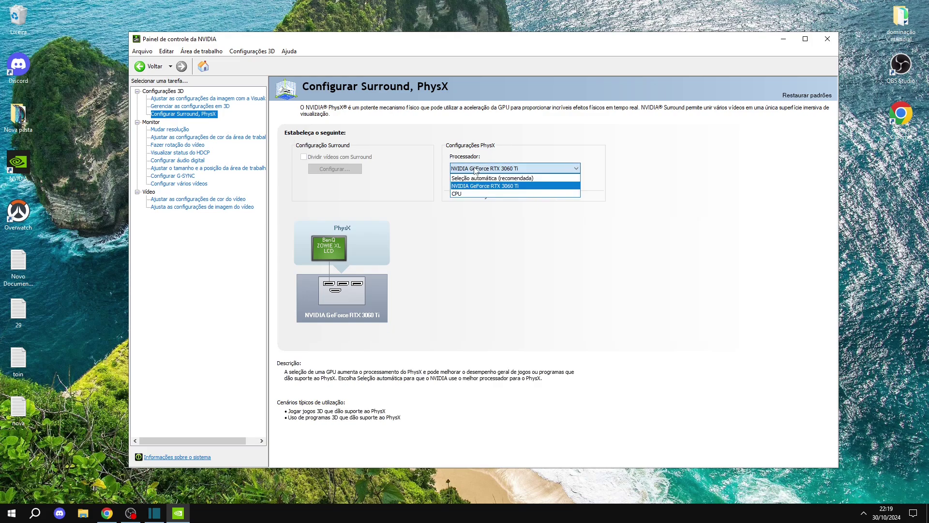
{"action": "left_click", "coordinate": [487, 188]}
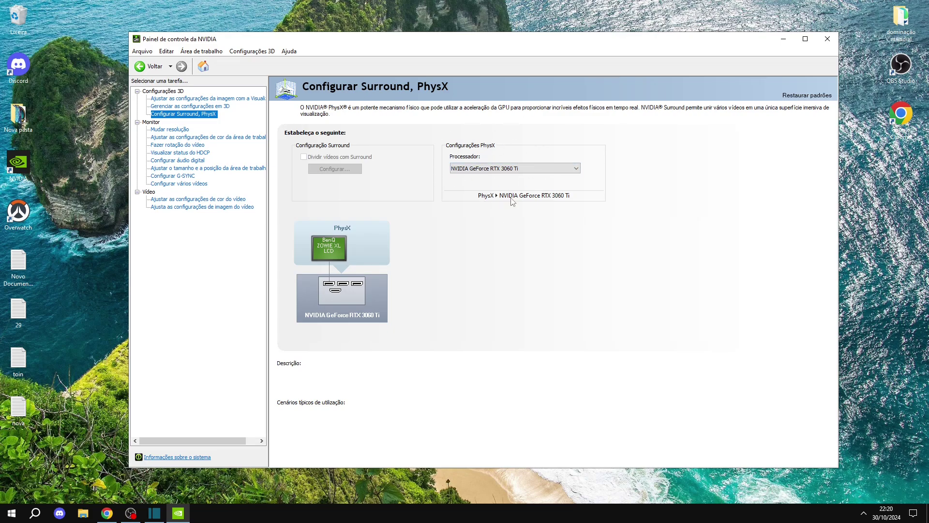
Step: Examine the available refresh rates for the display among the desktop size and position settings
{"action": "left_click", "coordinate": [201, 168]}
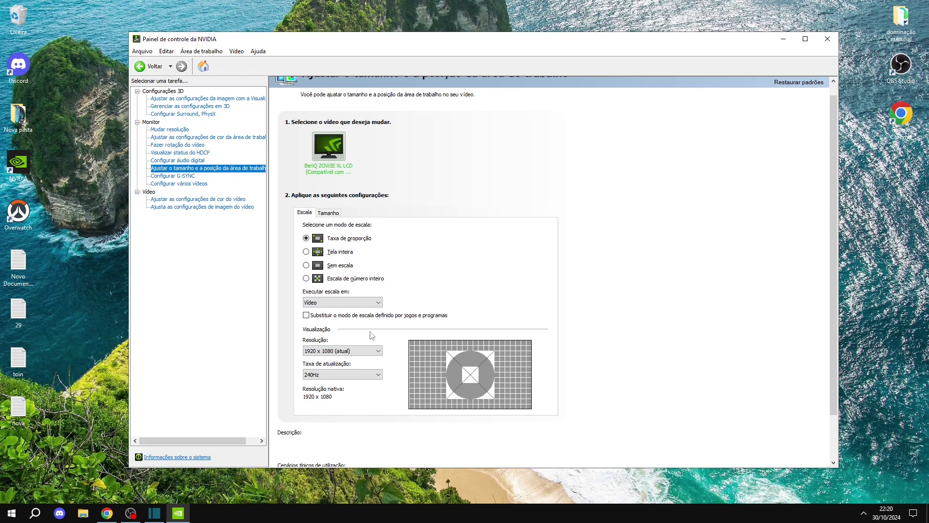
{"action": "left_click", "coordinate": [333, 375]}
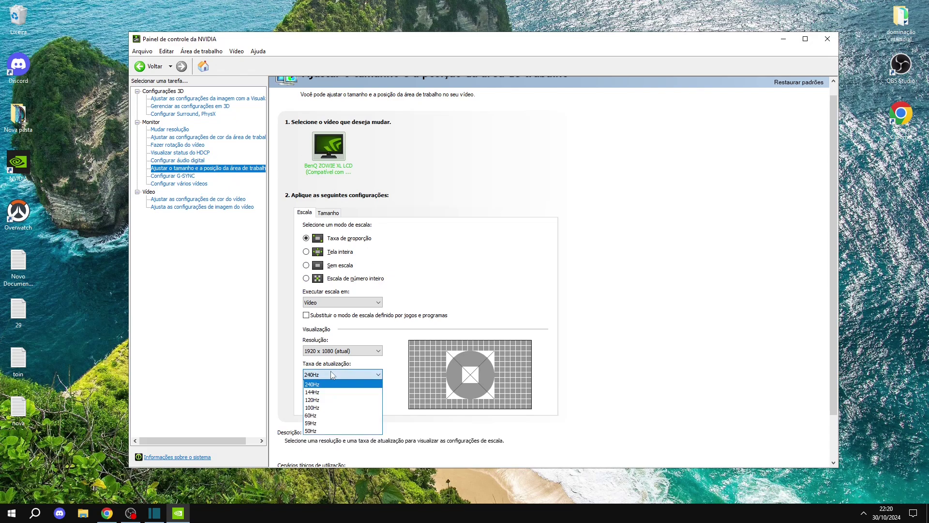
{"action": "left_click", "coordinate": [359, 392]}
Step: Set Digital Vibrance to 70% in the desktop color settings
{"action": "left_click", "coordinate": [186, 137]}
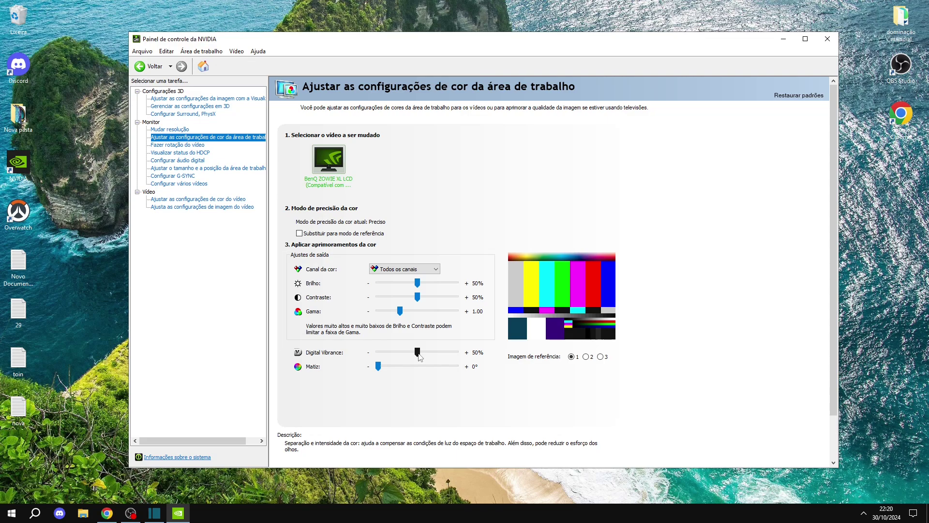
{"action": "mouse_move", "coordinate": [420, 351]}
{"action": "left_mouse_down"}
{"action": "mouse_move", "coordinate": [441, 352]}
{"action": "mouse_move", "coordinate": [432, 353]}
{"action": "left_mouse_up"}
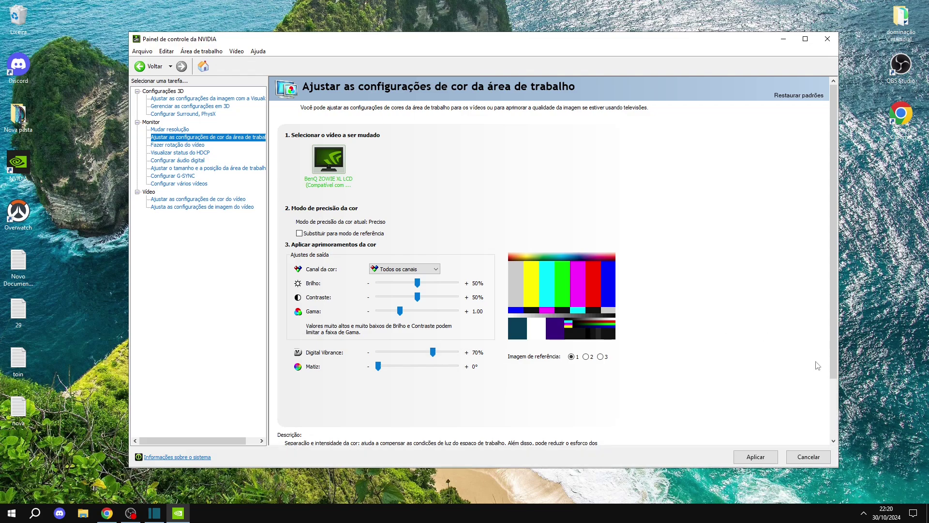